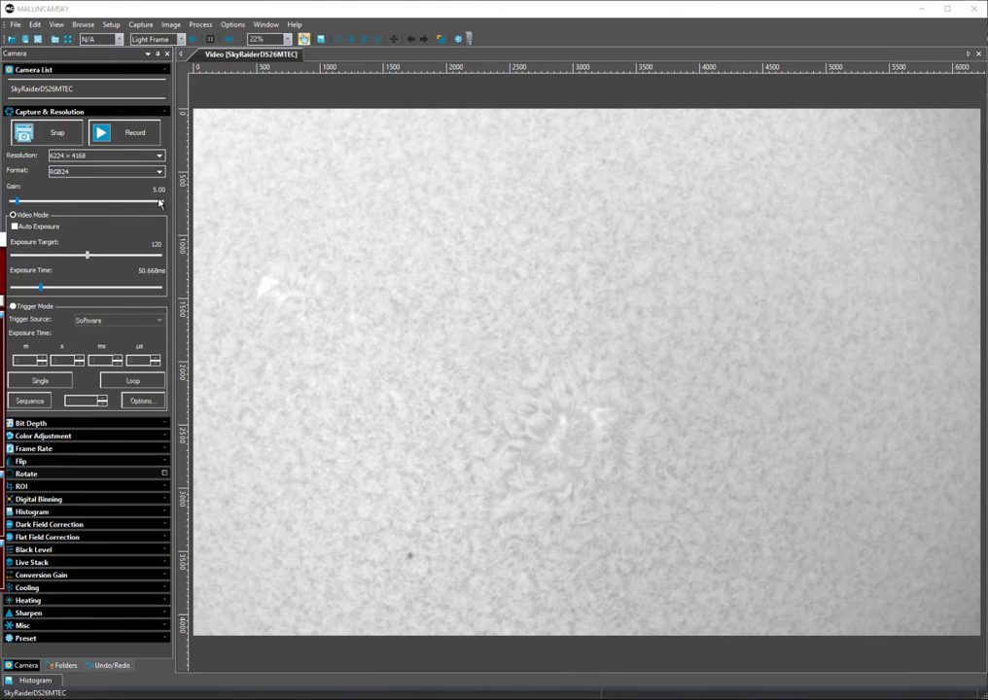
- Set the camera's exposure time to 50 ms
left_click(151, 272)
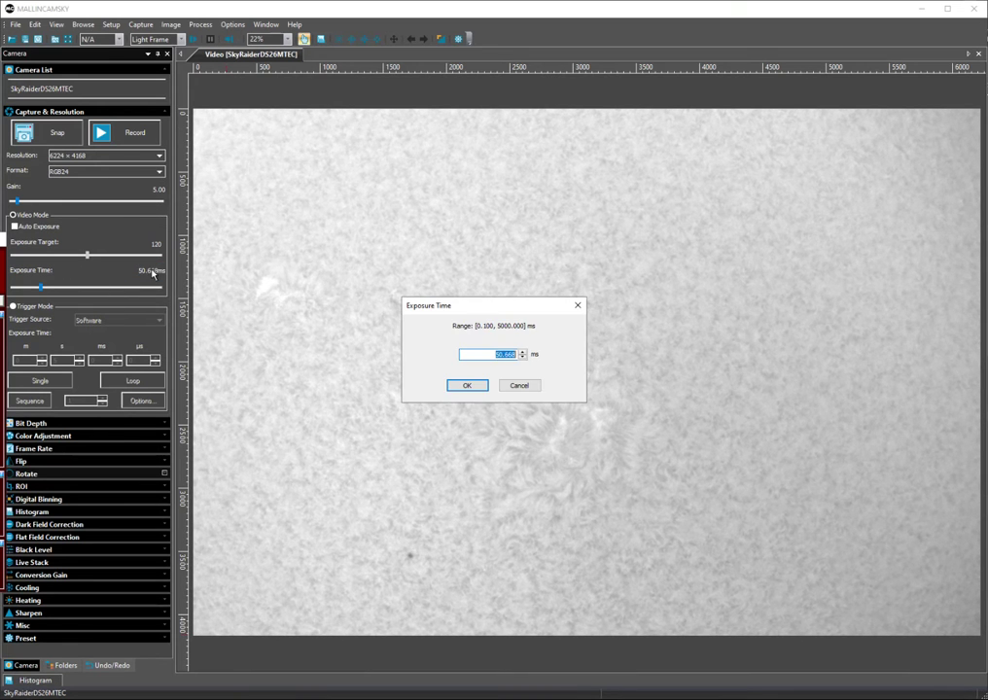
type("10")
key("Return")
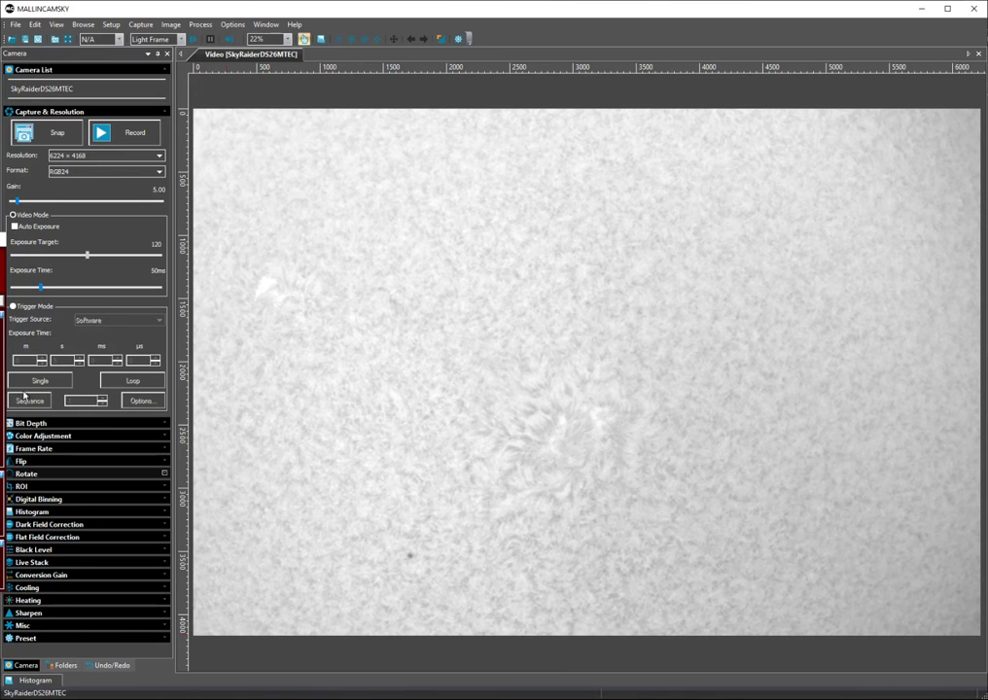
- Switch the camera's bit depth to 16 bits and return it to 8 bits
left_click(11, 424)
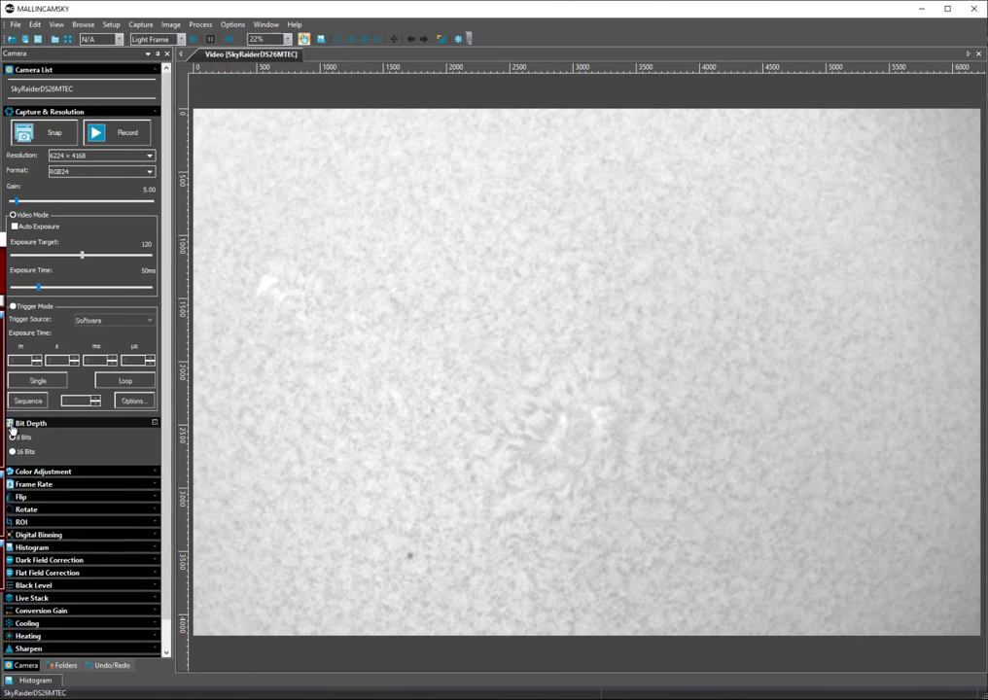
left_click(13, 452)
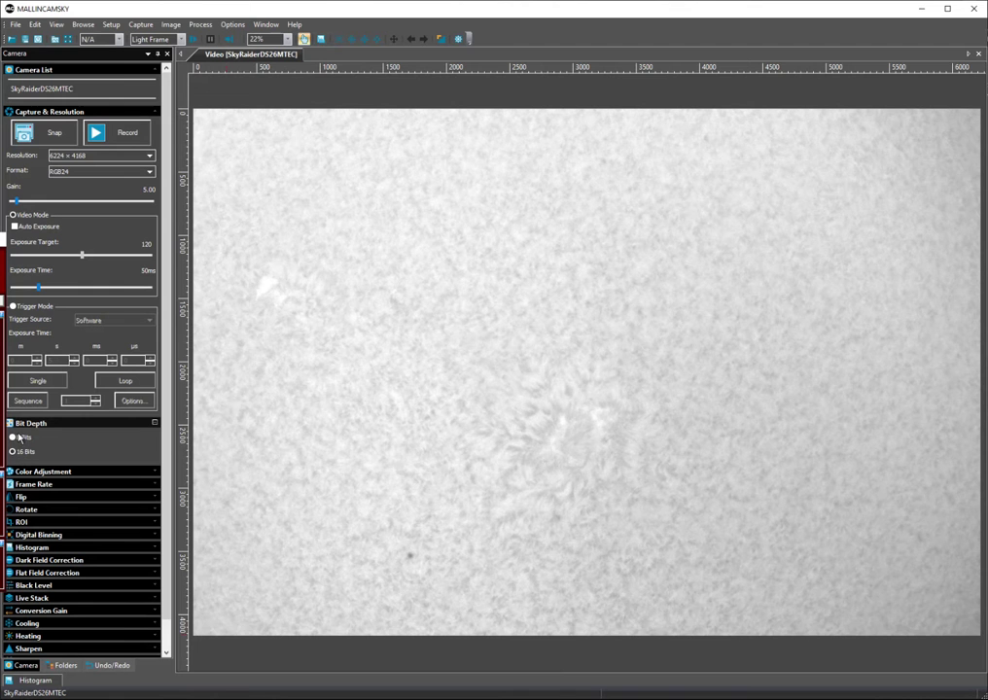
left_click(13, 437)
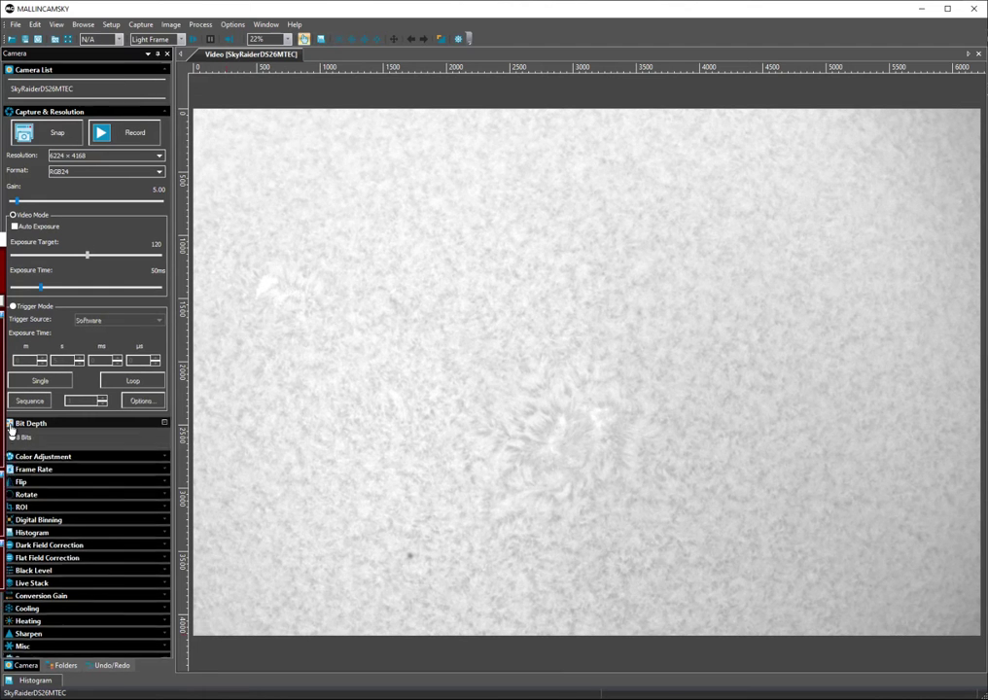
left_click(12, 425)
- Raise the gamma to 1.40 in the color adjustment settings and collapse that section
left_click(12, 438)
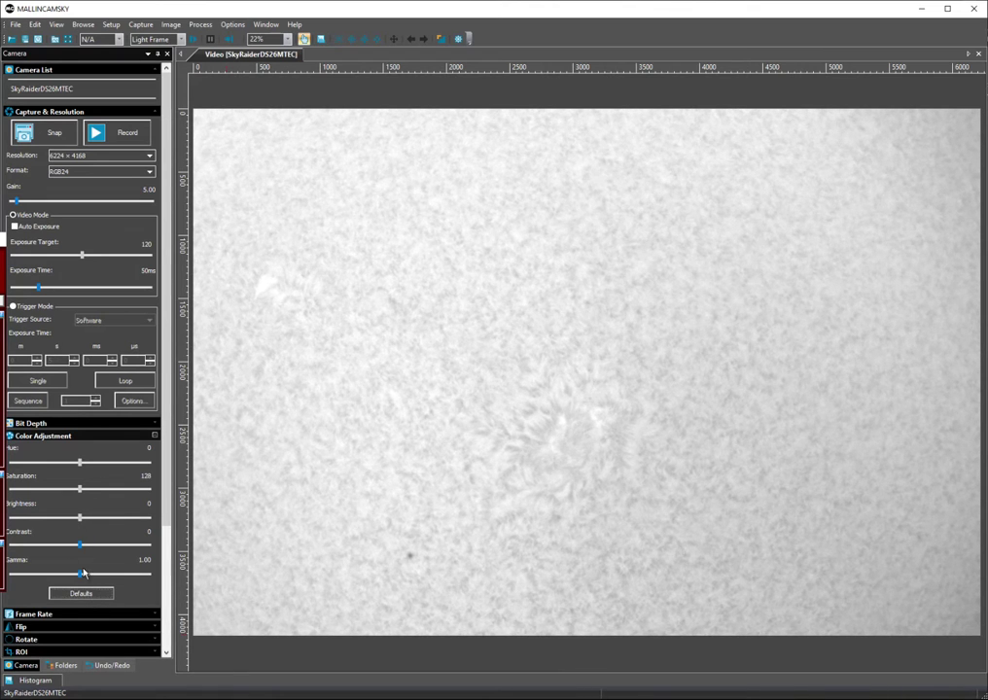
left_click_drag(81, 574, 113, 581)
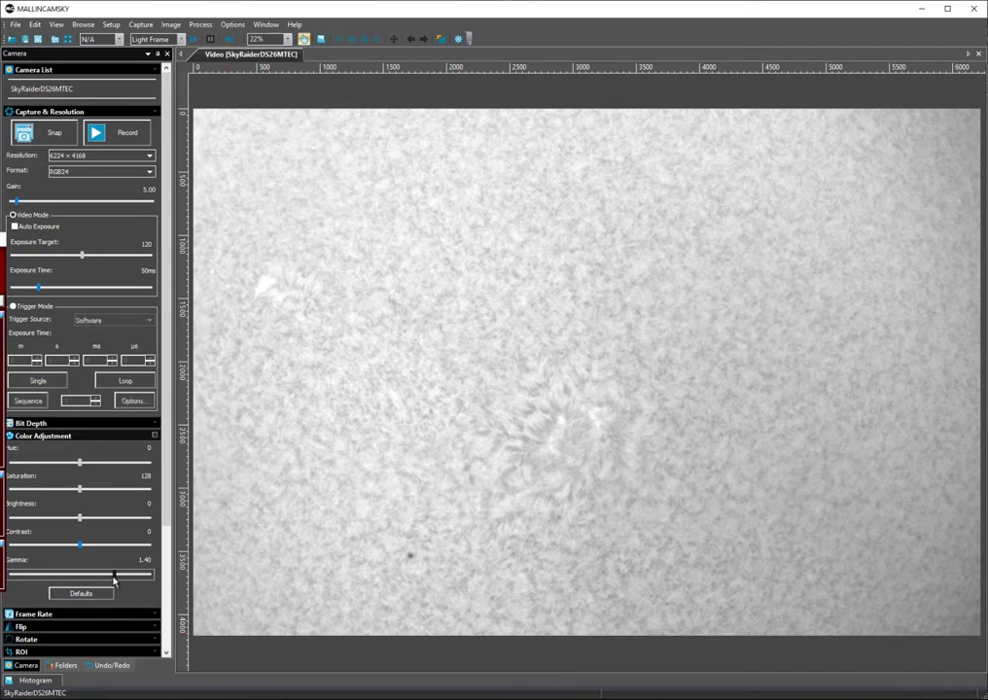
left_click(10, 438)
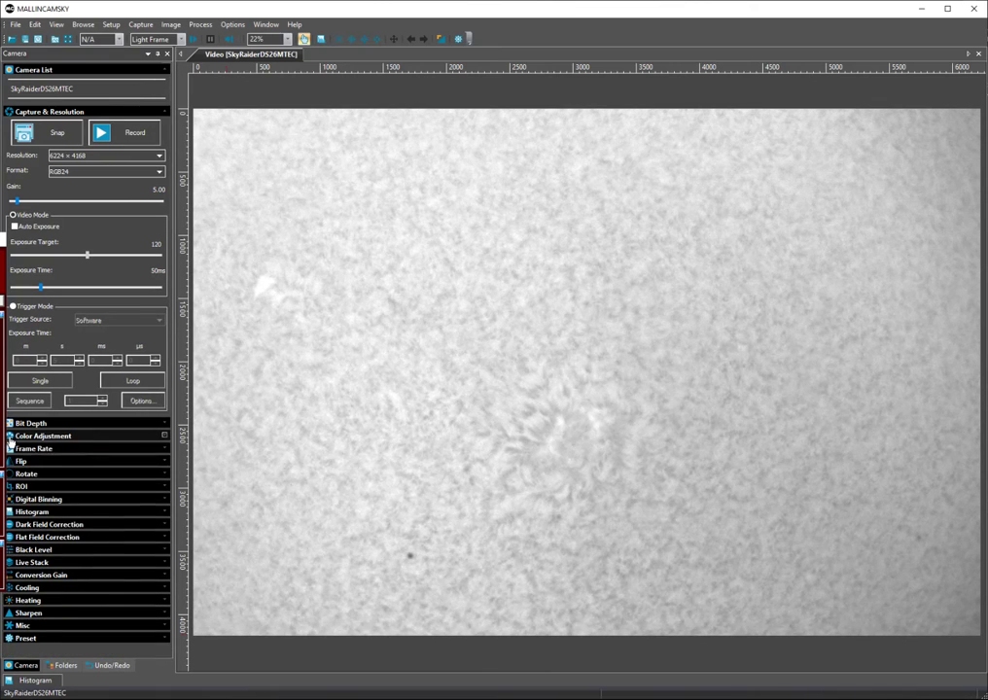
- Examine the Frame Rate, Flip, Rotate, ROI and Digital Binning settings, leaving each section collapsed
left_click(11, 449)
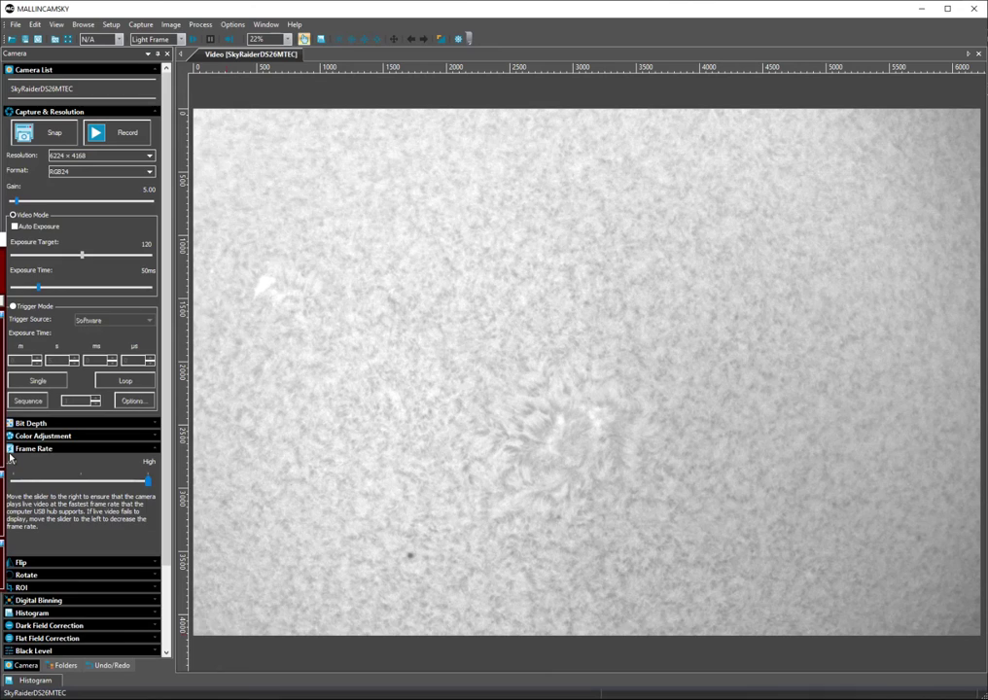
left_click(10, 450)
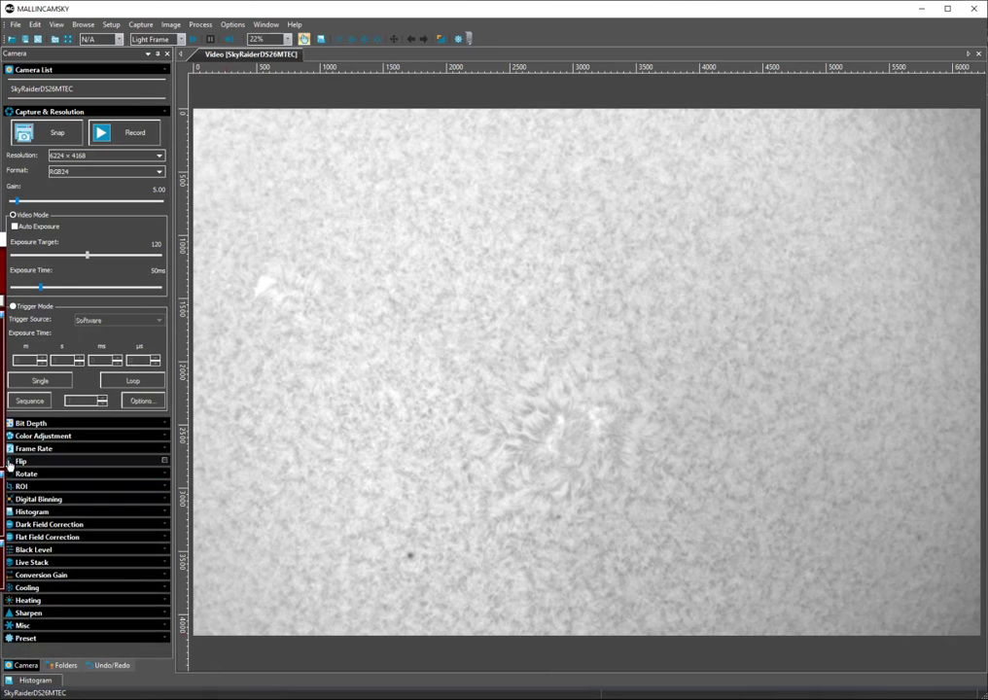
left_click(9, 463)
left_click(10, 463)
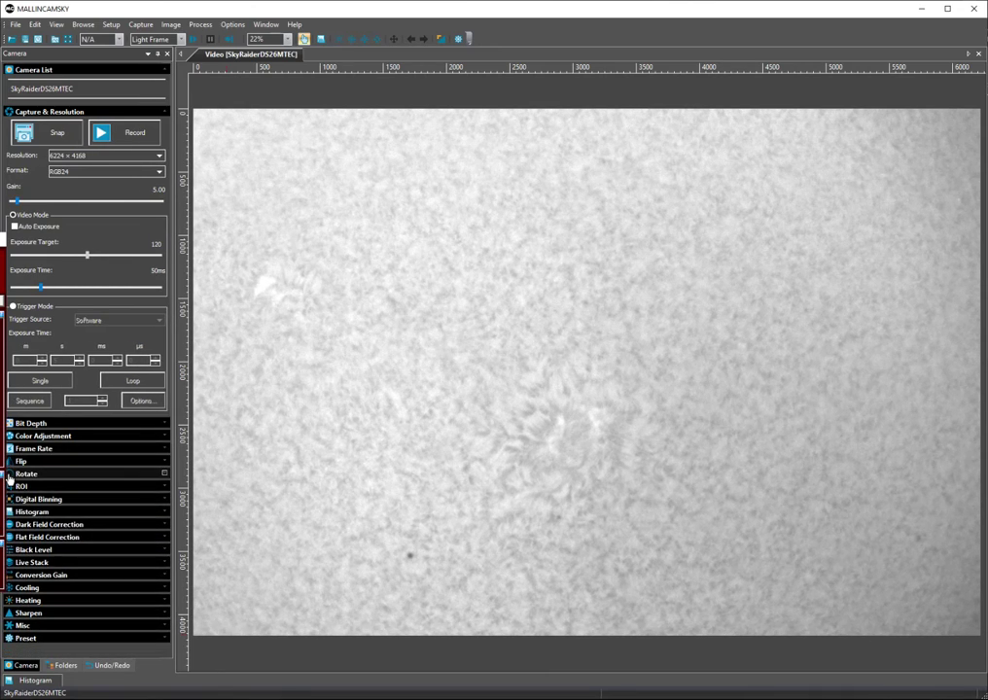
left_click(9, 475)
left_click(10, 475)
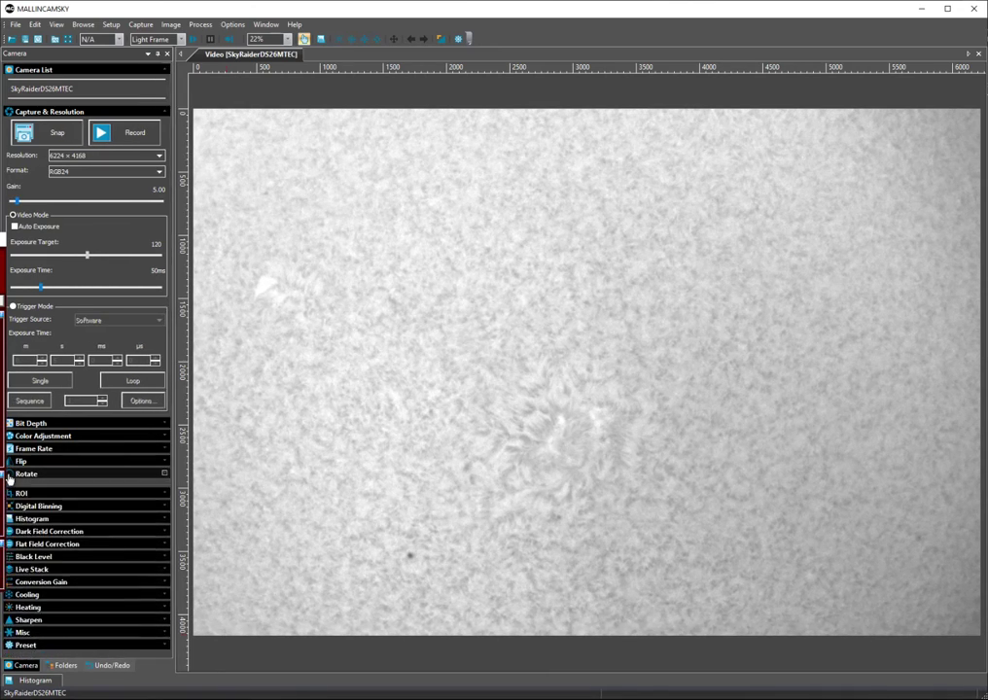
left_click(10, 489)
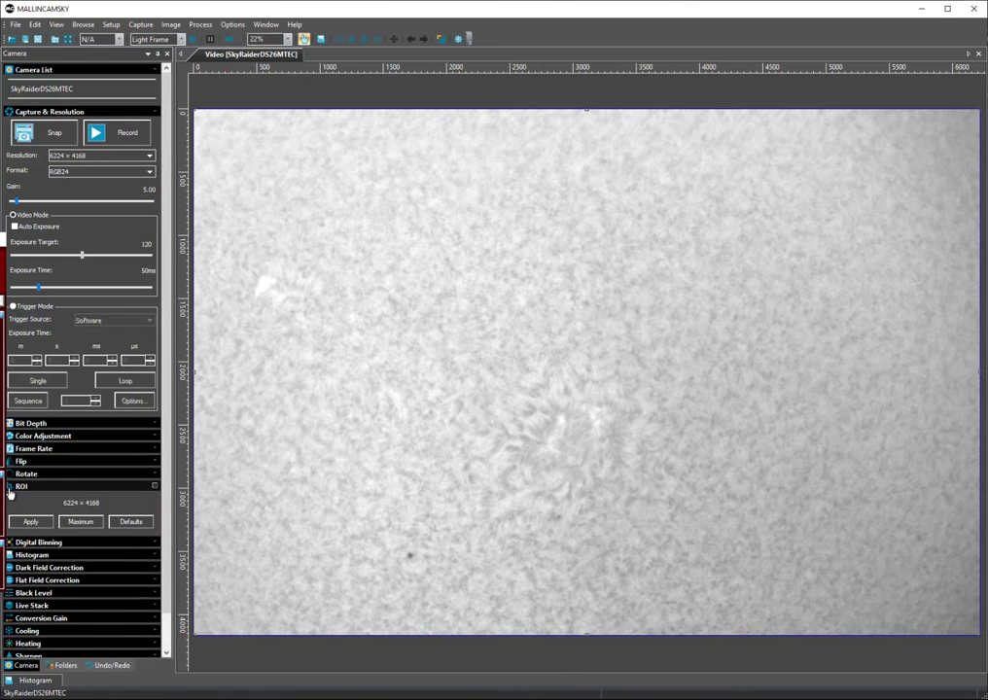
left_click(10, 488)
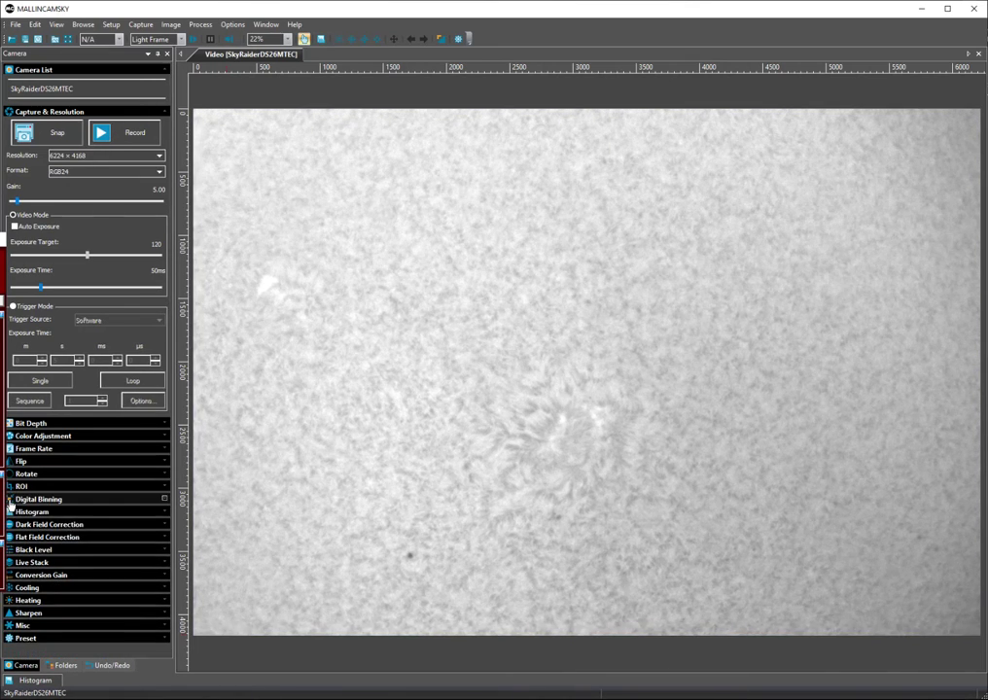
left_click(10, 500)
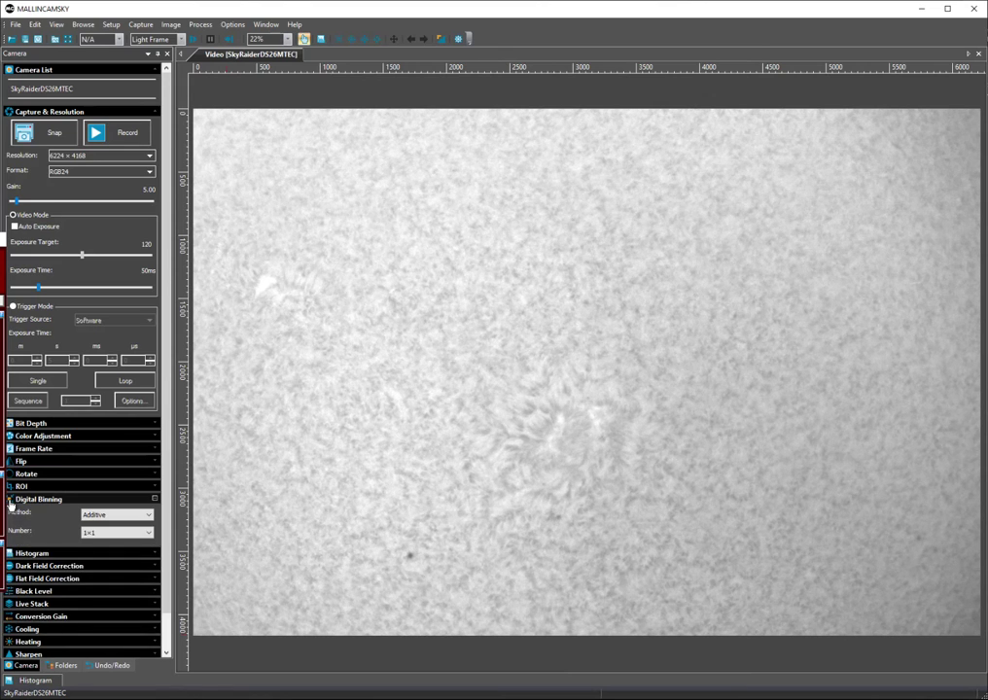
left_click(11, 502)
- Show the live histogram in the camera settings and check the Black Level setting
left_click(9, 515)
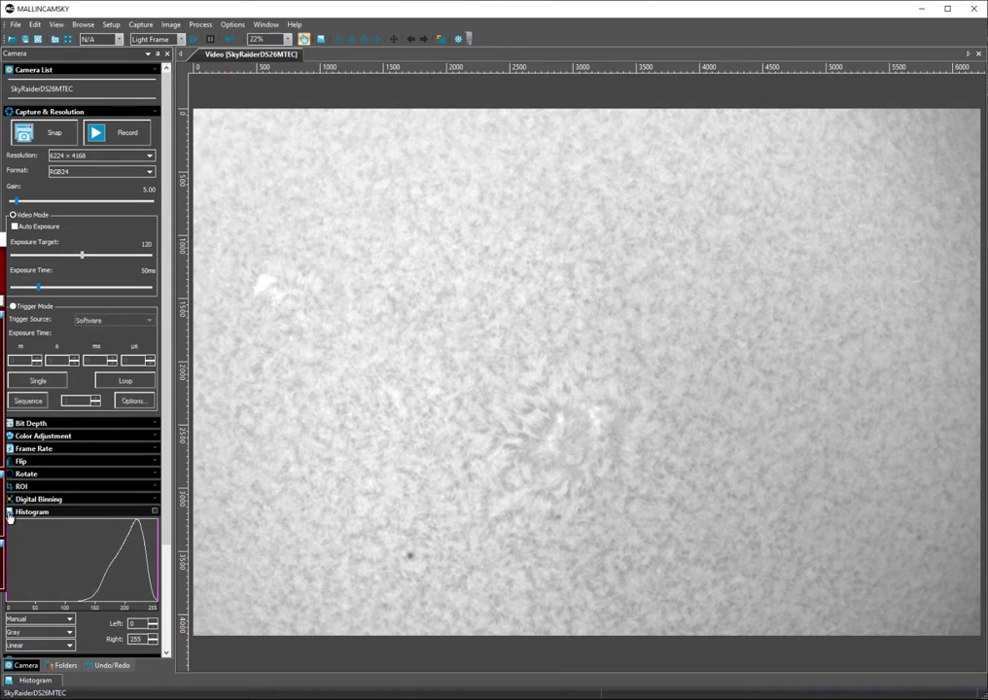
scroll(168, 503, "down", 5)
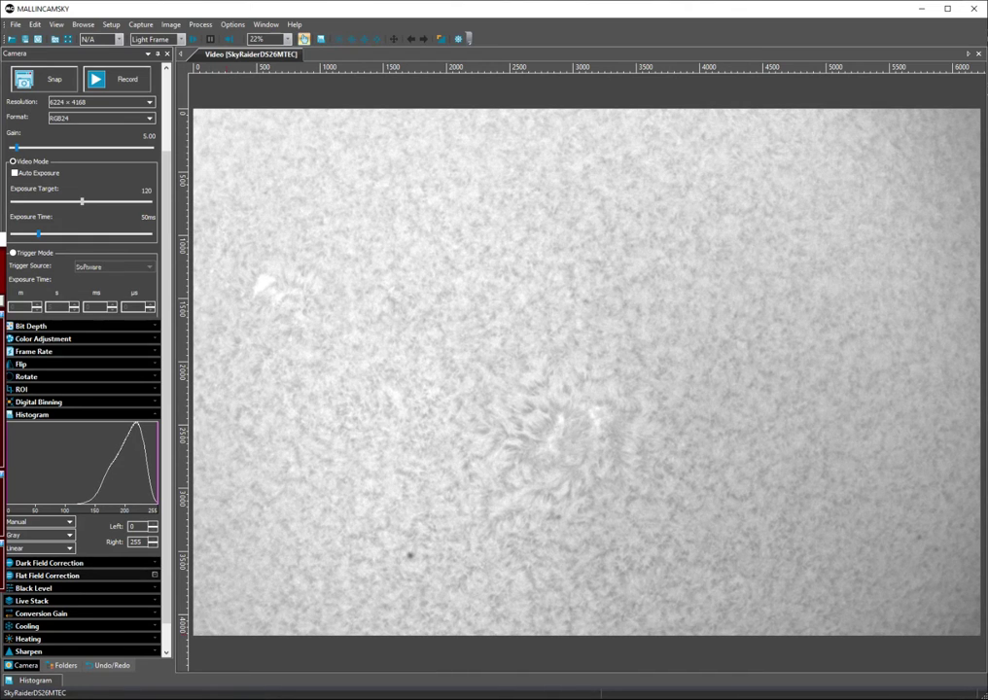
left_click(11, 588)
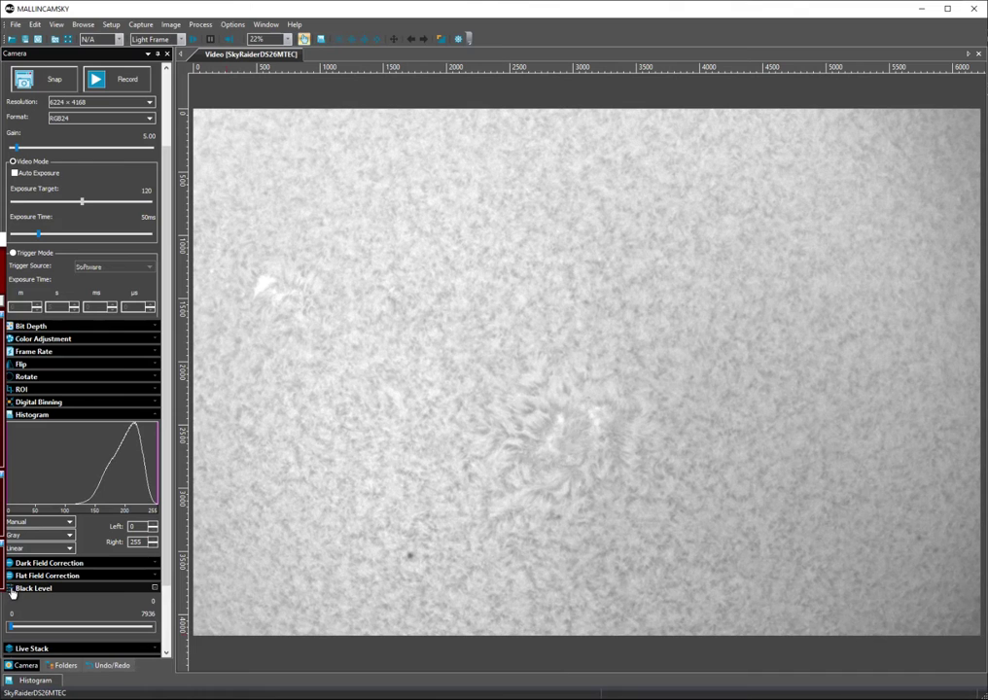
left_click(11, 589)
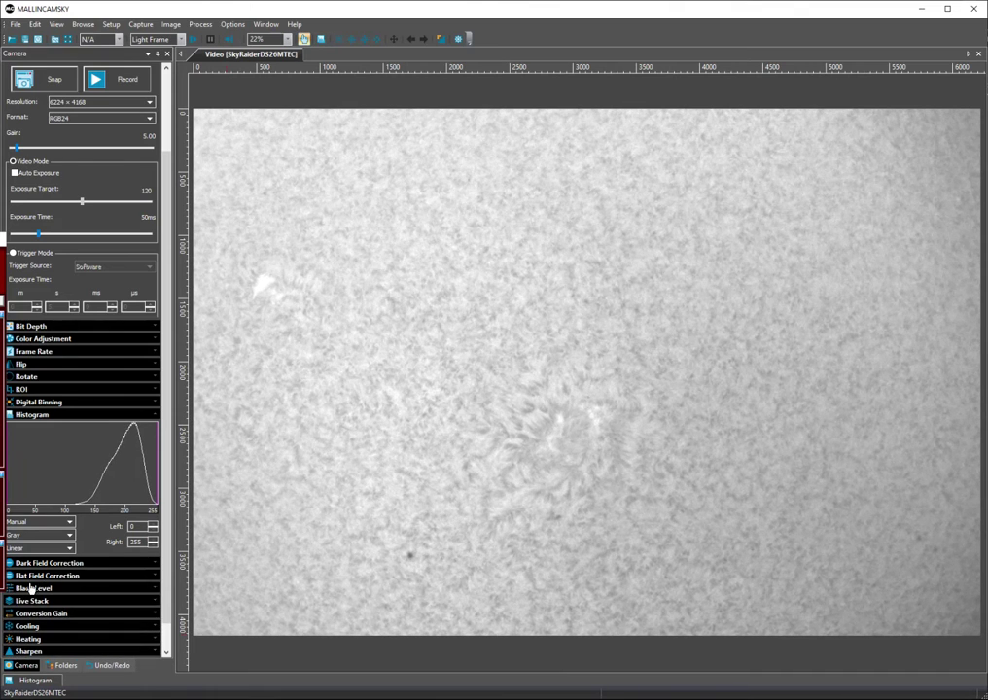
- Examine the Conversion Gain mode and the Cooling section's TEC and fan settings
left_click(17, 613)
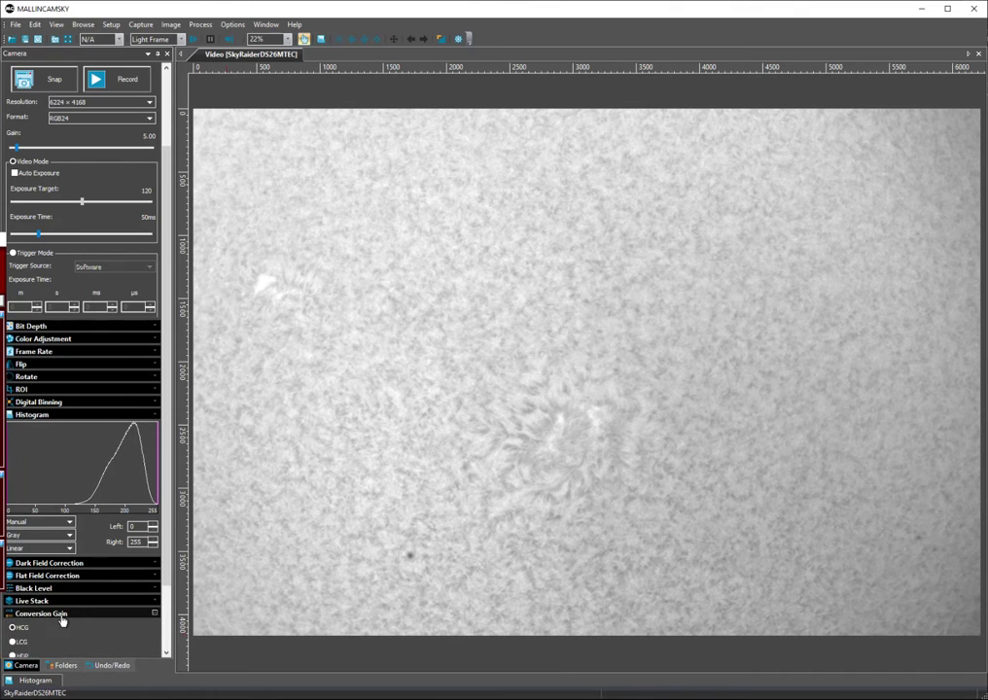
scroll(62, 621, "down", 2)
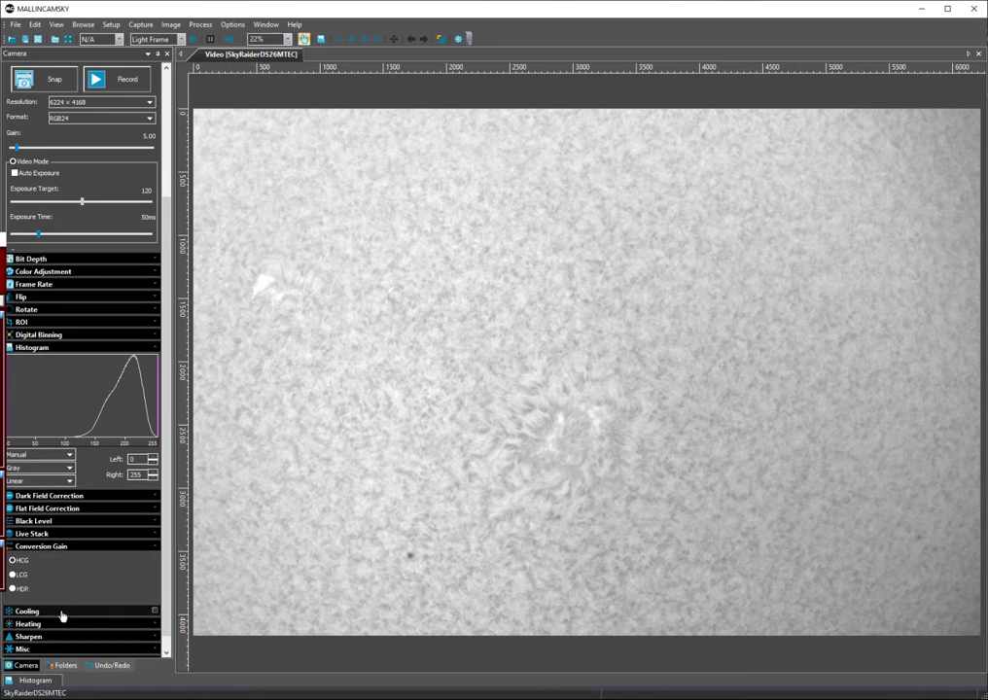
left_click(11, 546)
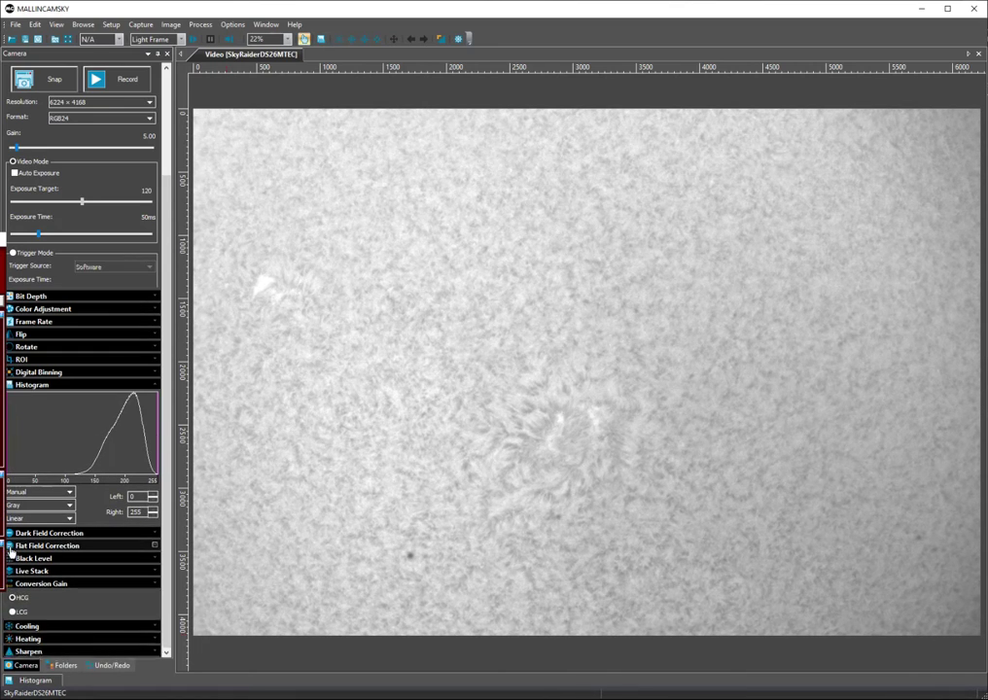
left_click(16, 596)
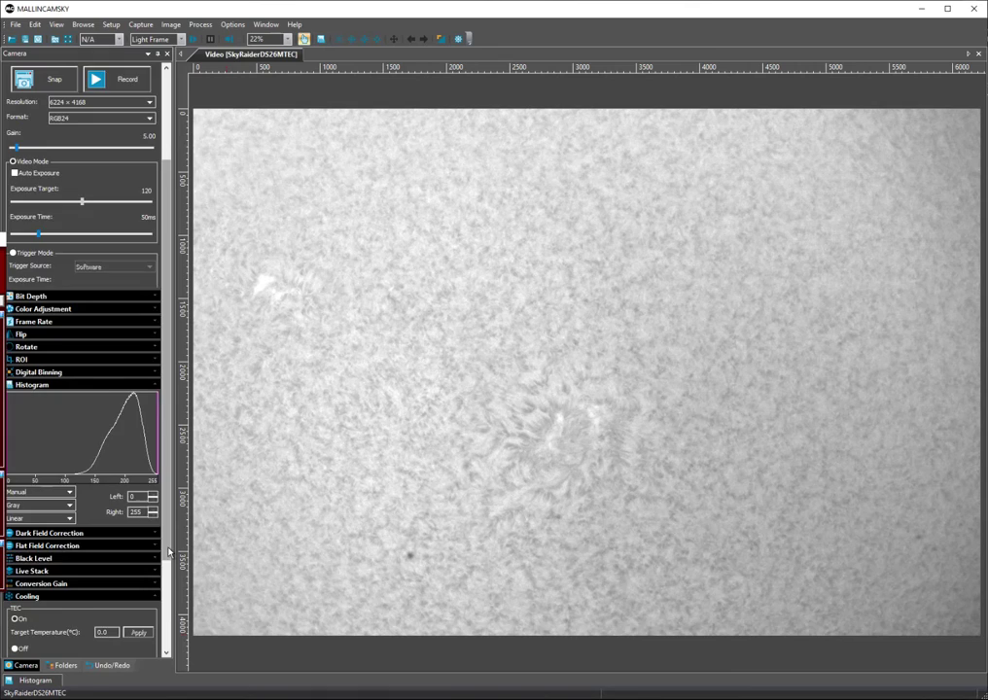
scroll(169, 598, "down", 2)
scroll(168, 598, "down", 1)
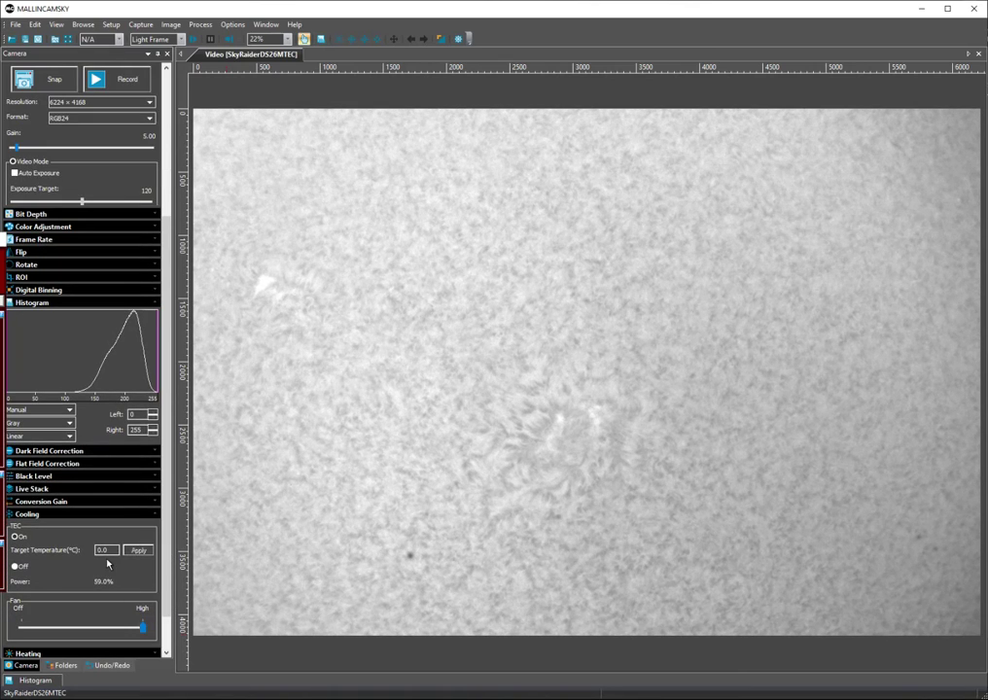
left_click(21, 514)
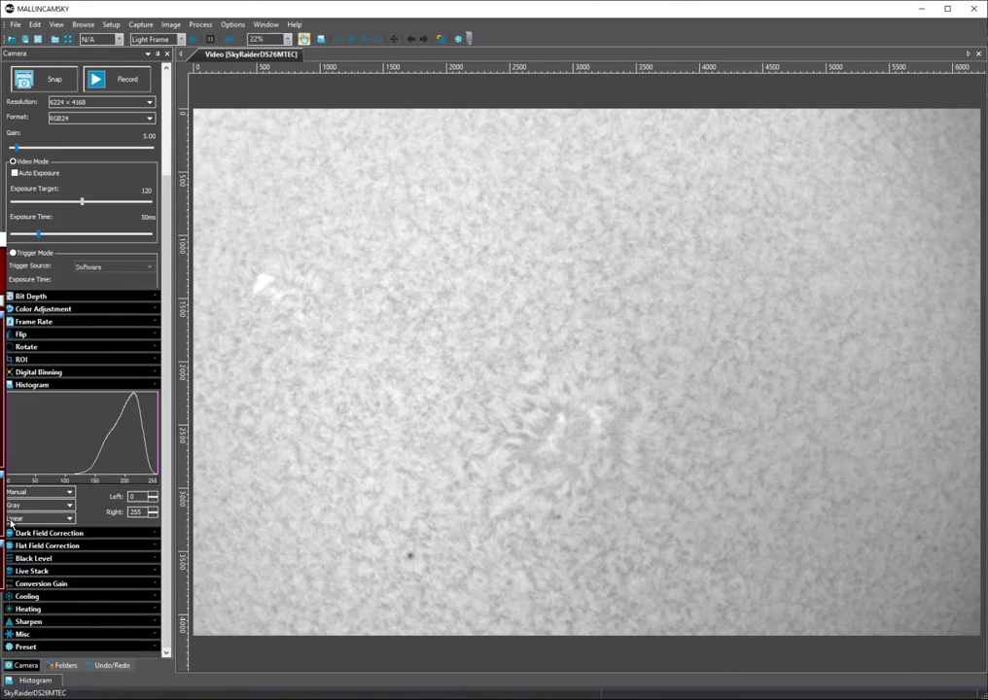
- Lower the camera's heating to the first level above Off and collapse the Heating section
left_click(25, 609)
left_click(39, 644)
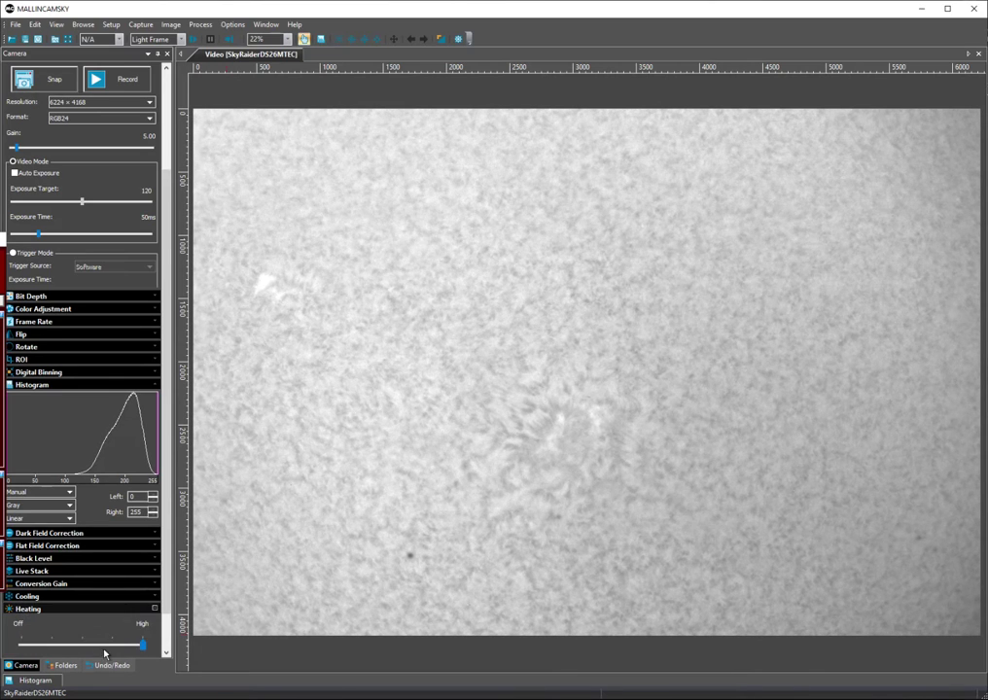
left_click(52, 649)
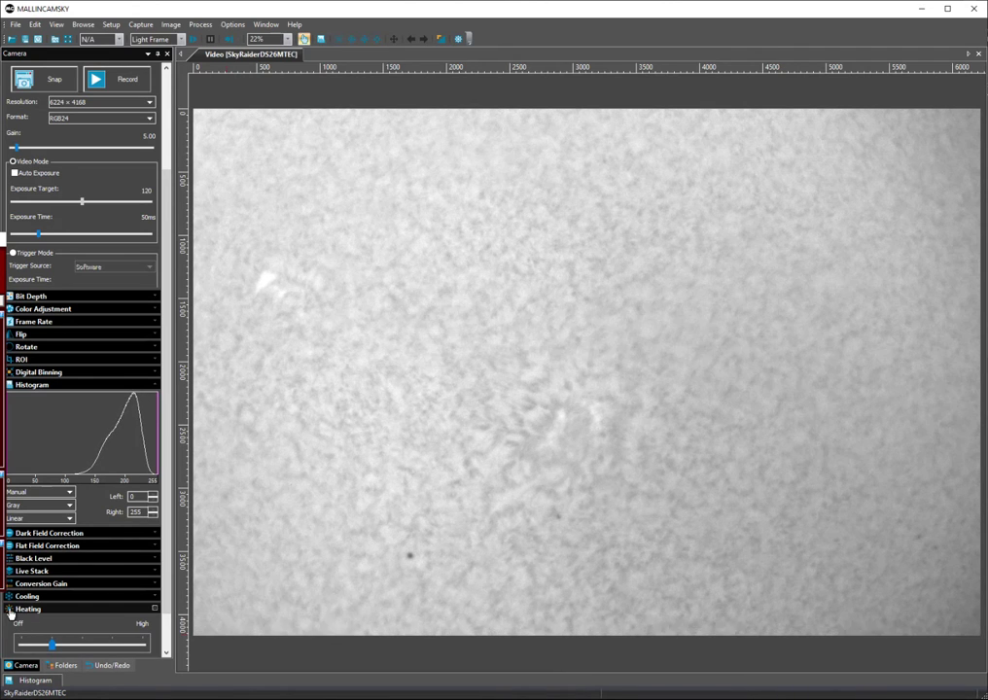
left_click(10, 613)
- Check the Sharpen setting and briefly preview the live image as a negative, restoring the normal display
left_click(10, 624)
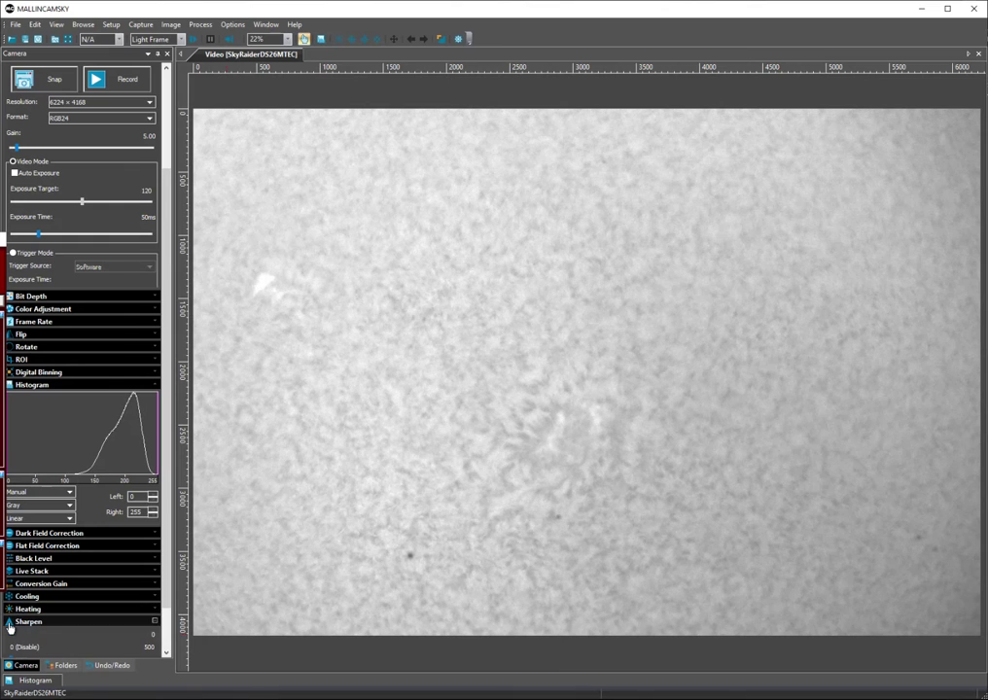
left_click(10, 624)
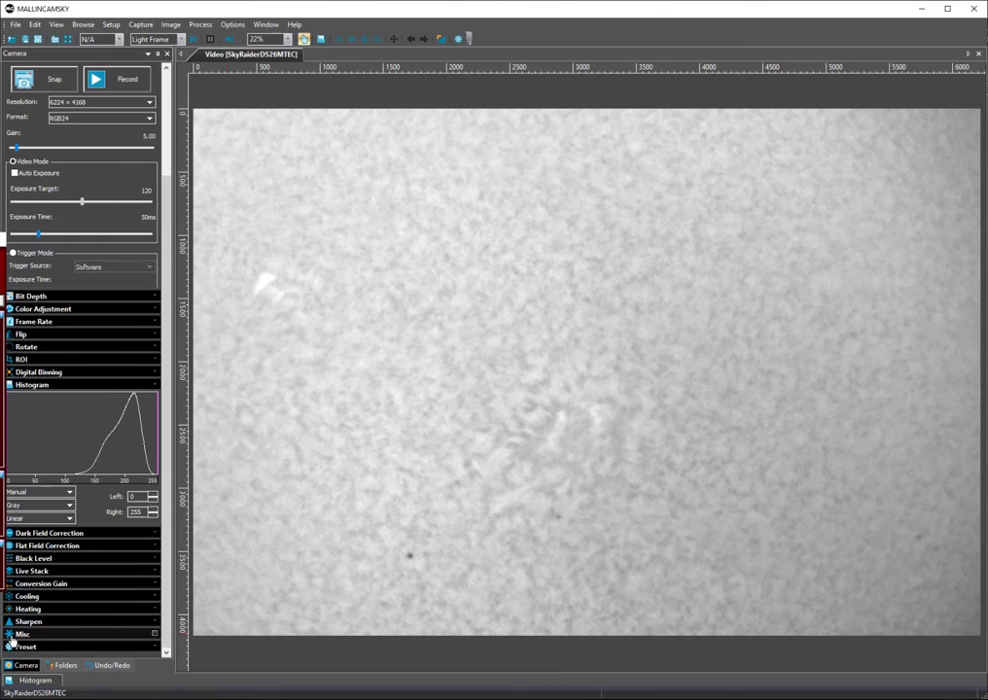
left_click(10, 636)
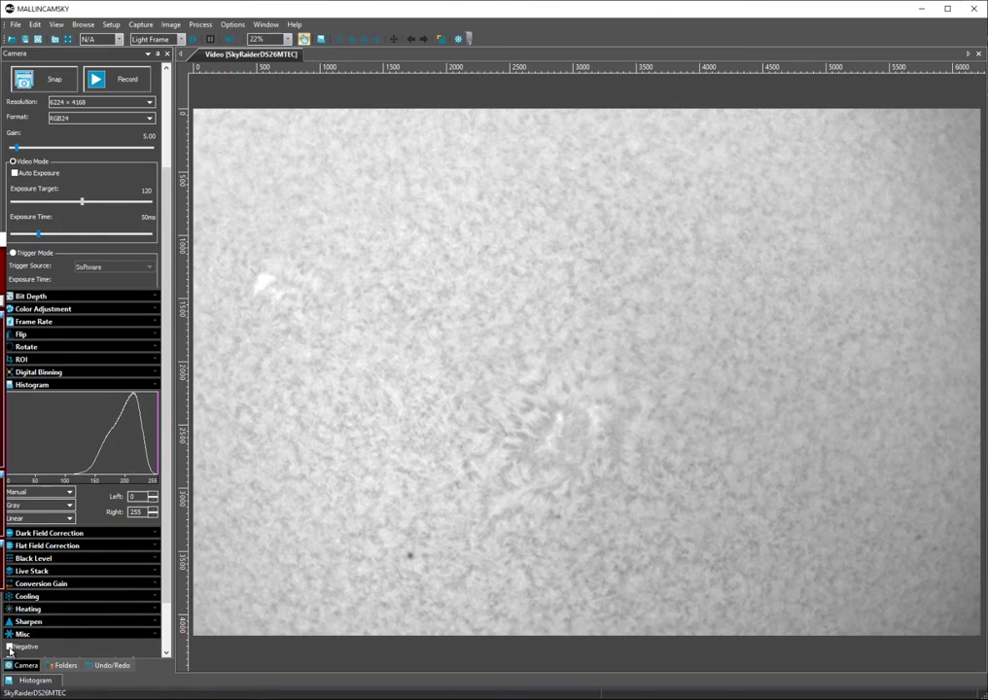
left_click(10, 647)
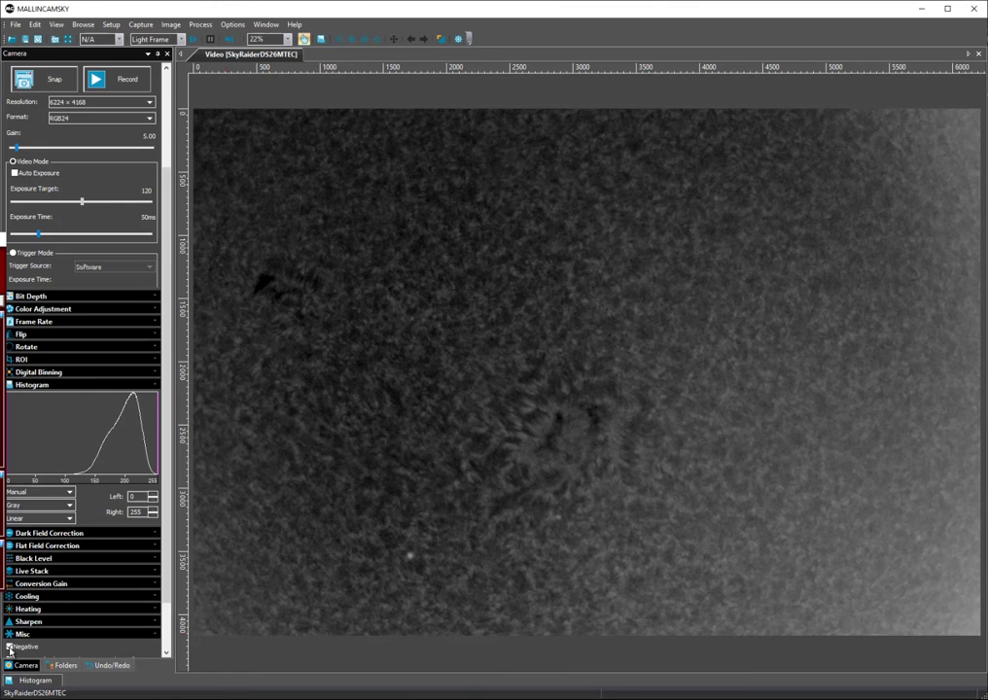
left_click(9, 647)
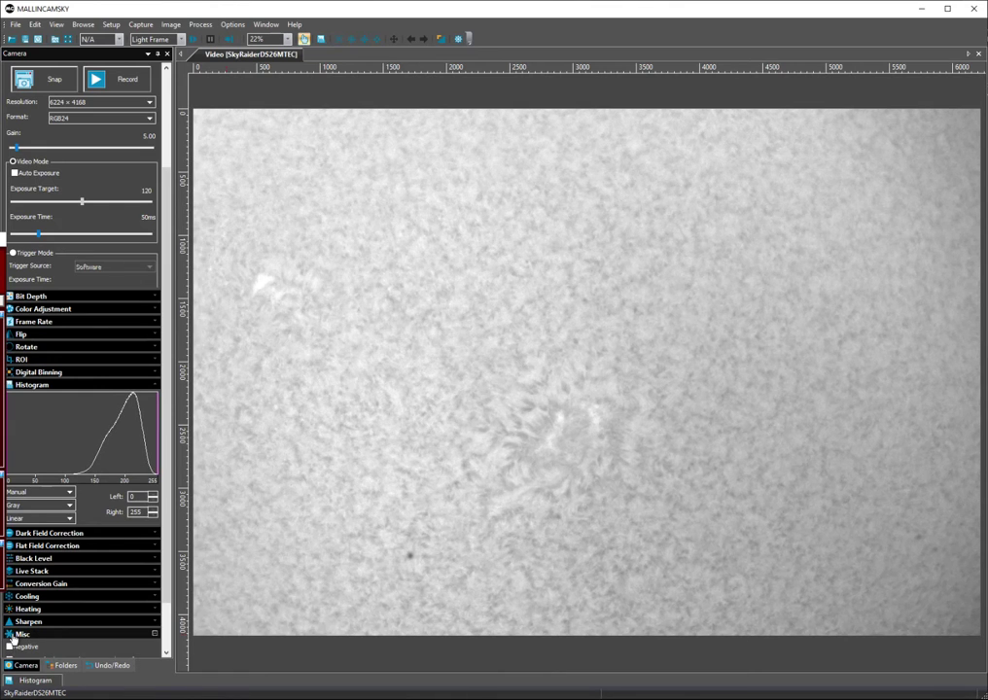
left_click(13, 634)
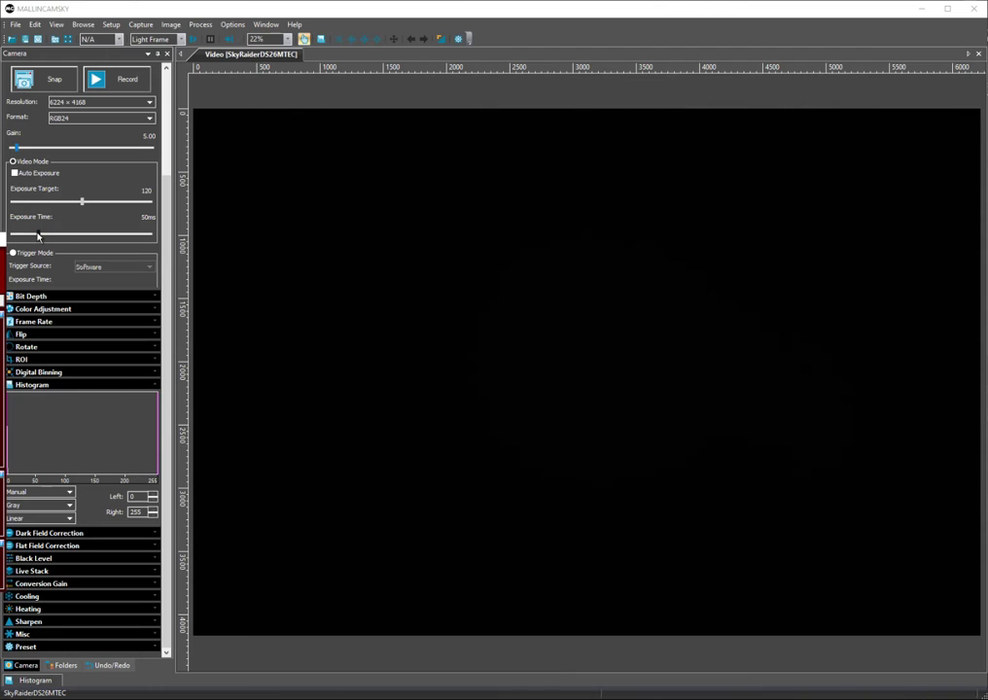
- Adjust the exposure time to about 1009 ms so the dark live image is properly exposed
left_click_drag(40, 237, 152, 235)
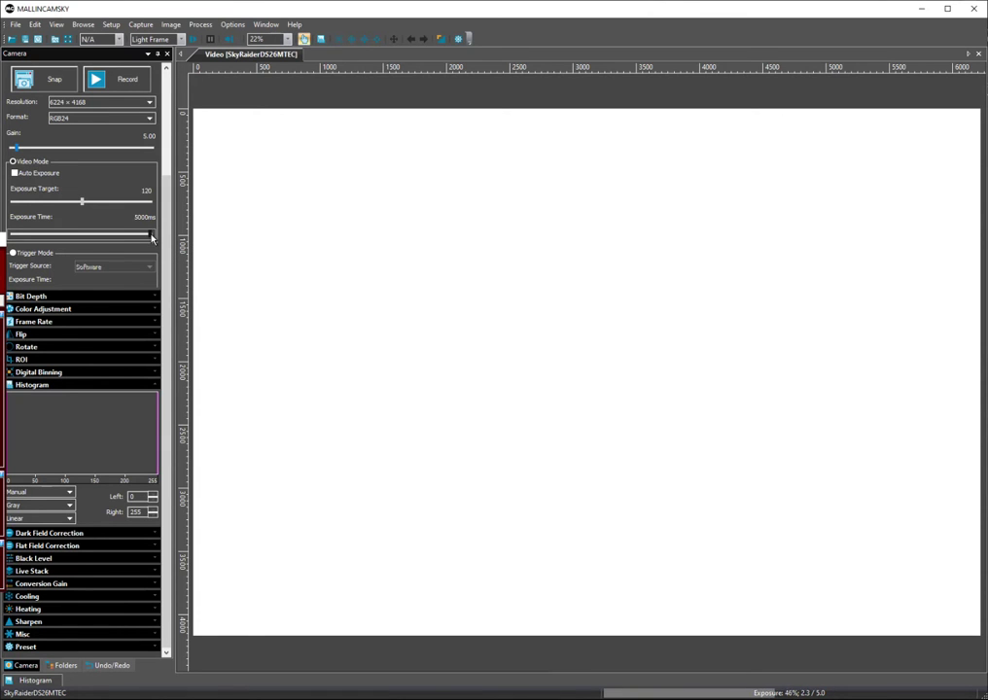
left_click_drag(151, 236, 91, 241)
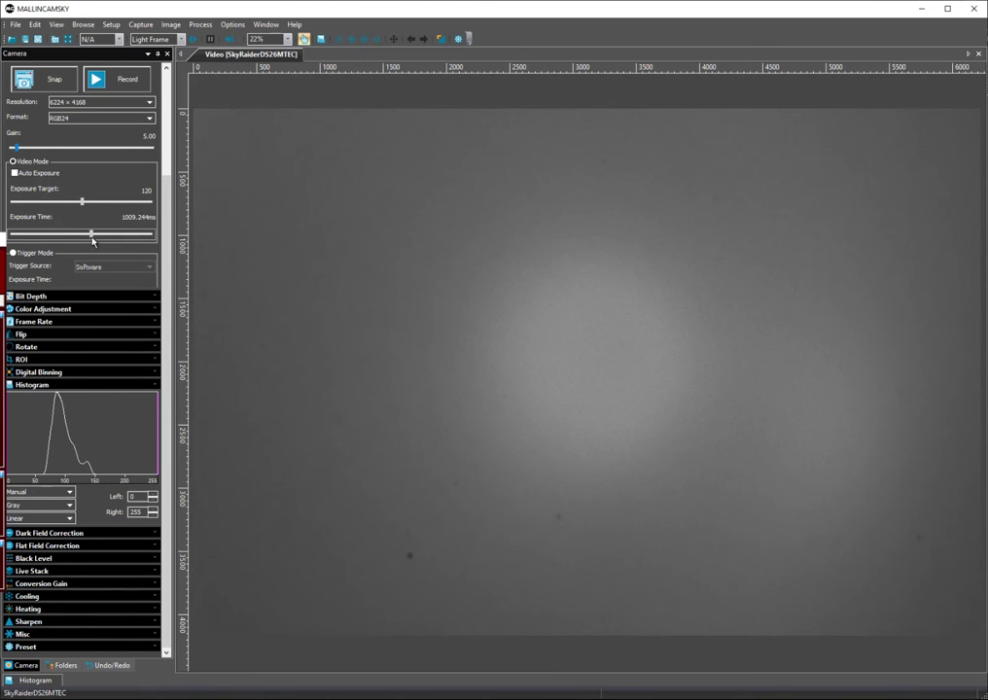
- Sweep the exposure time up to its 5000 ms maximum and back down to about 761 ms, watching the histogram
left_click_drag(93, 241, 157, 241)
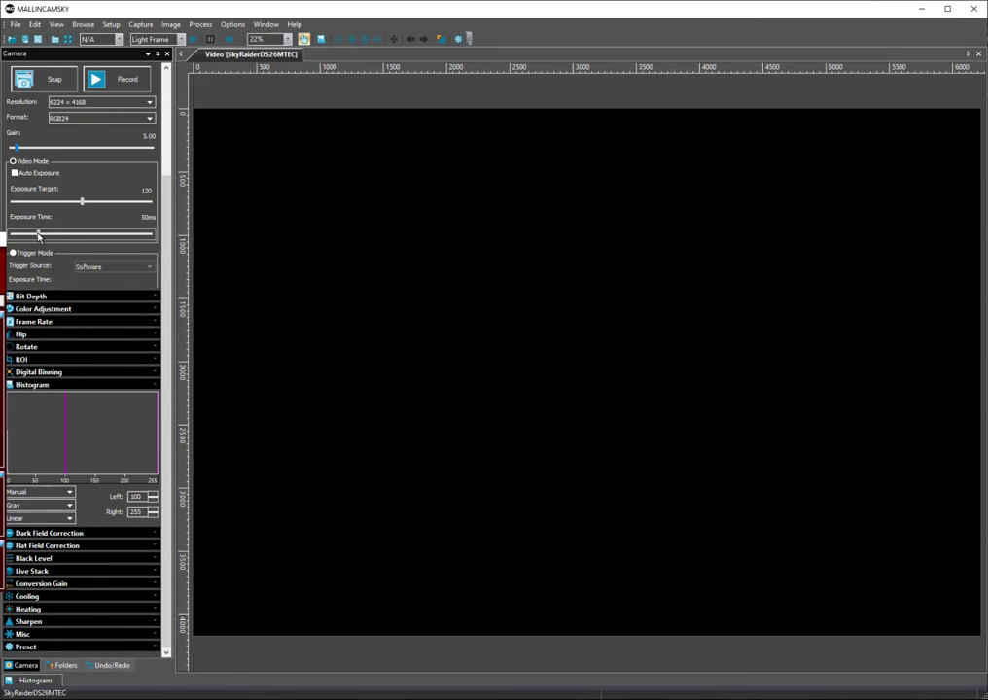
left_click_drag(38, 235, 151, 235)
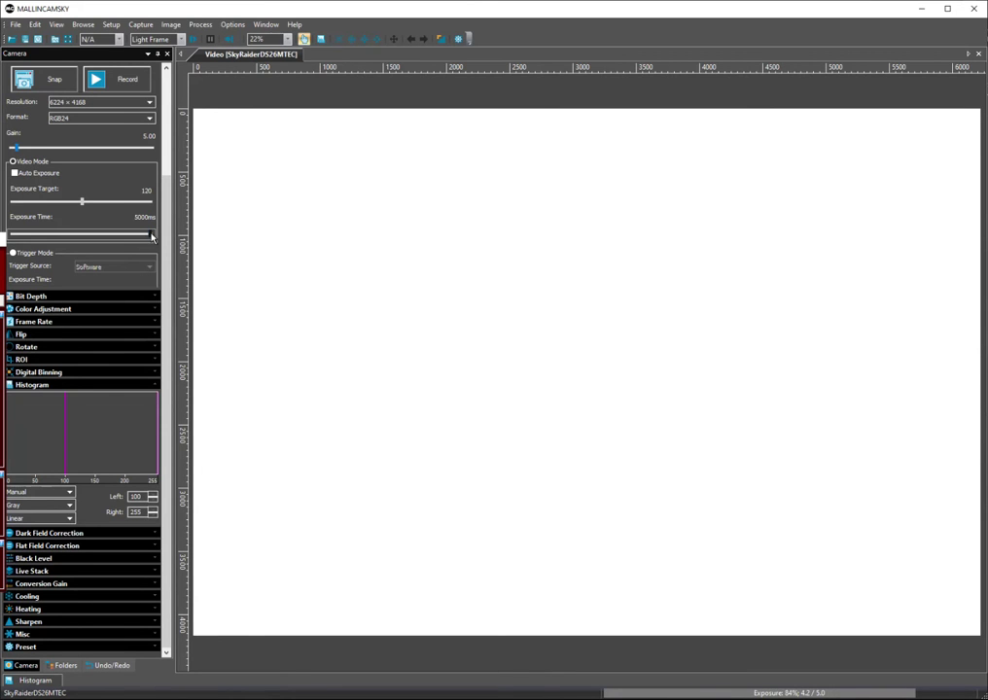
left_click_drag(137, 239, 84, 241)
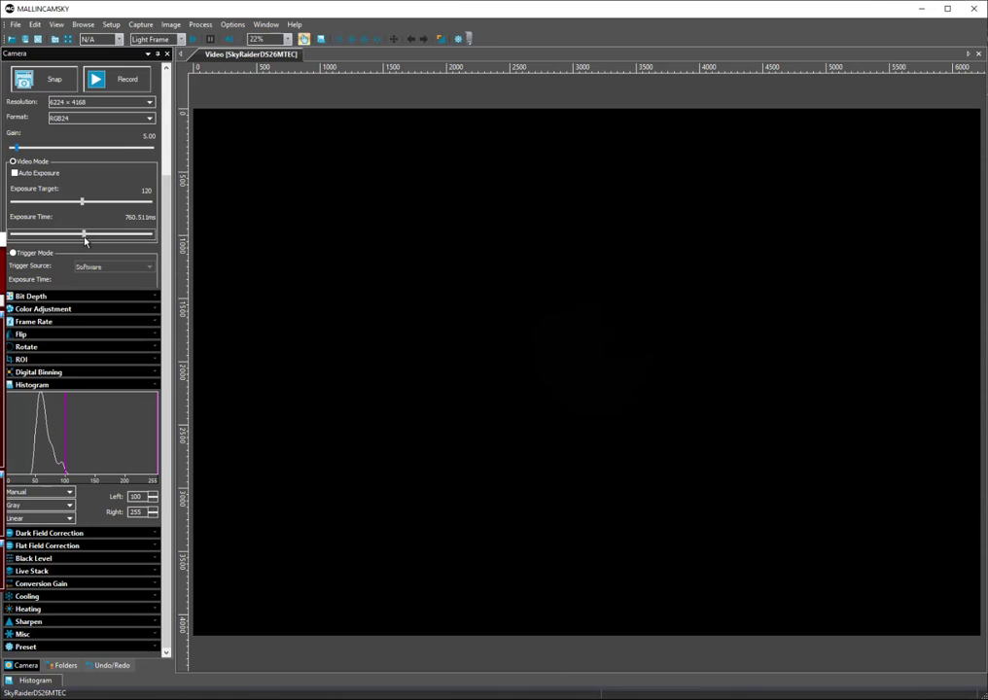
- Enter an exact exposure time of 800 ms and raise it to 1000 ms to compare the live image
left_click(136, 219)
type("800")
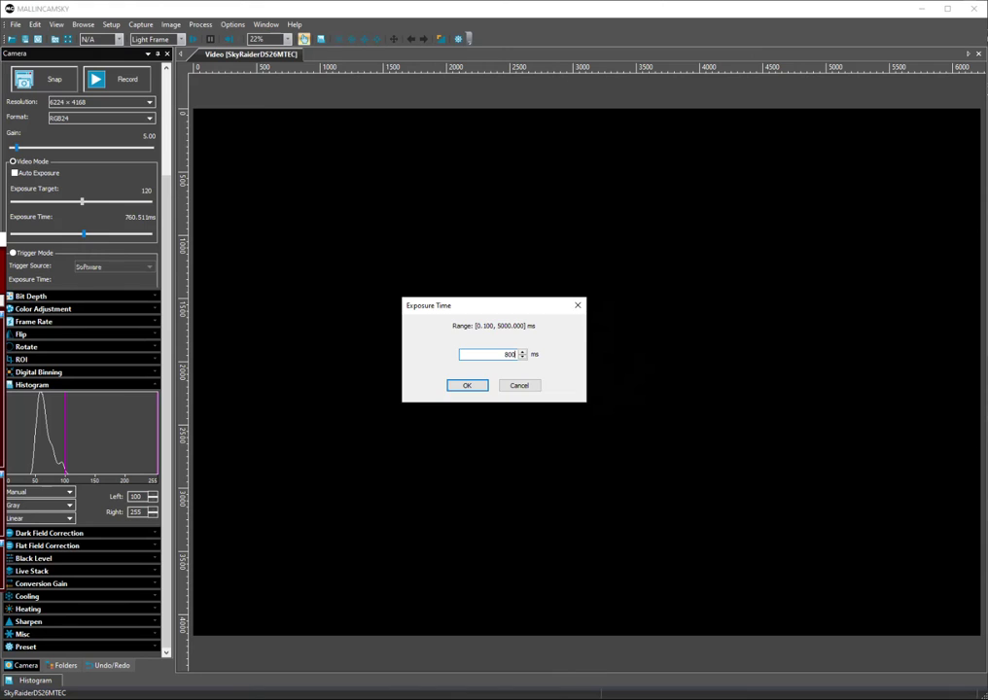
key("Return")
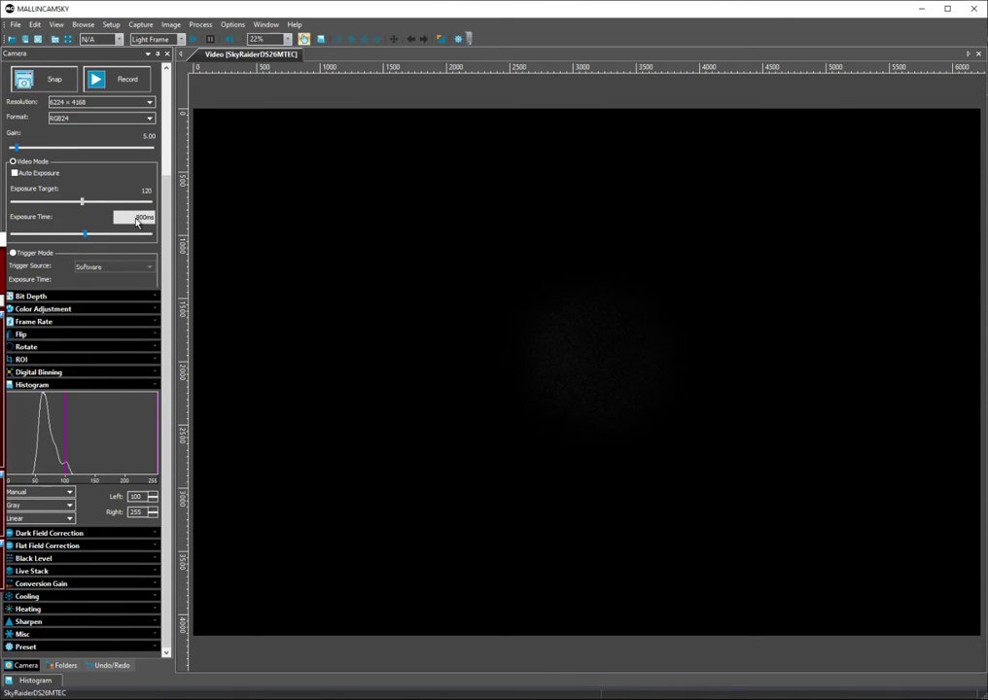
left_click(137, 218)
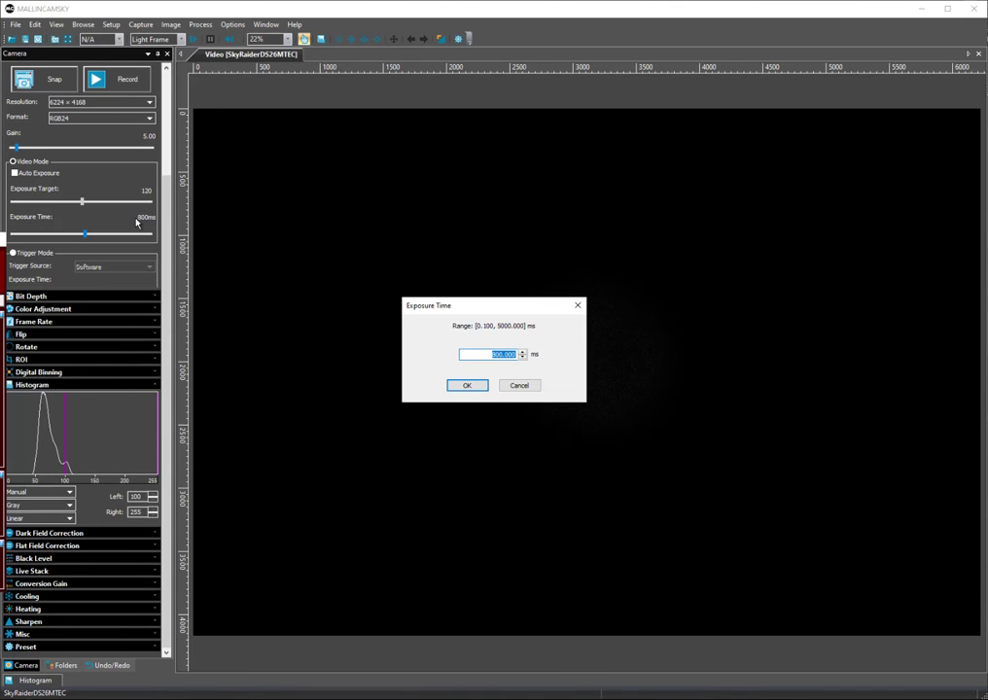
type("1000")
key("Return")
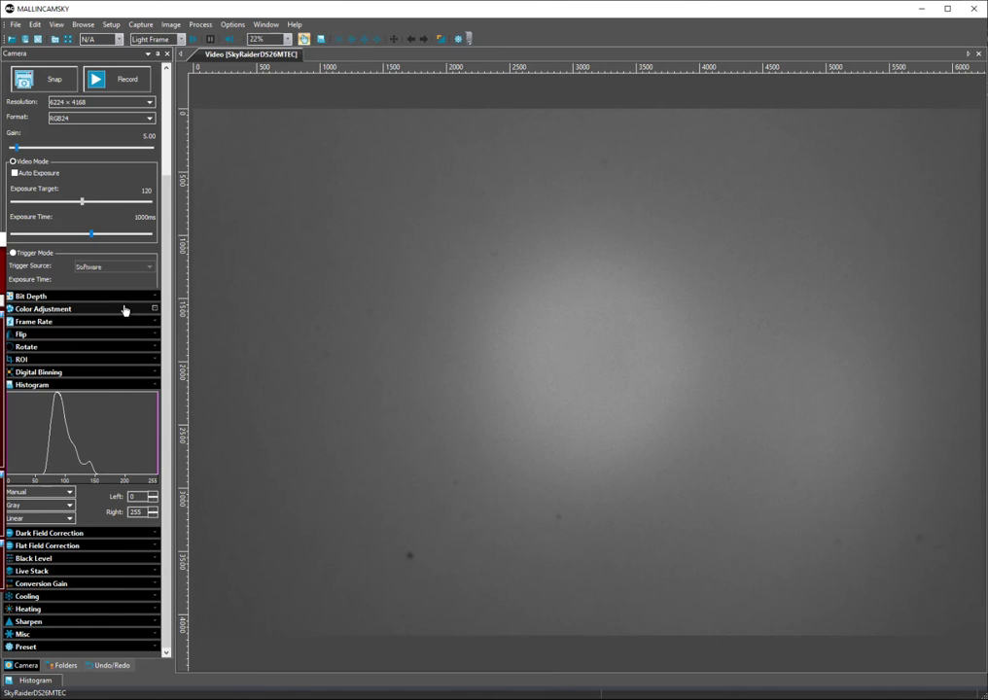
- Lower the exposure time to about 298 ms and round it to exactly 300 ms
left_click_drag(92, 235, 64, 234)
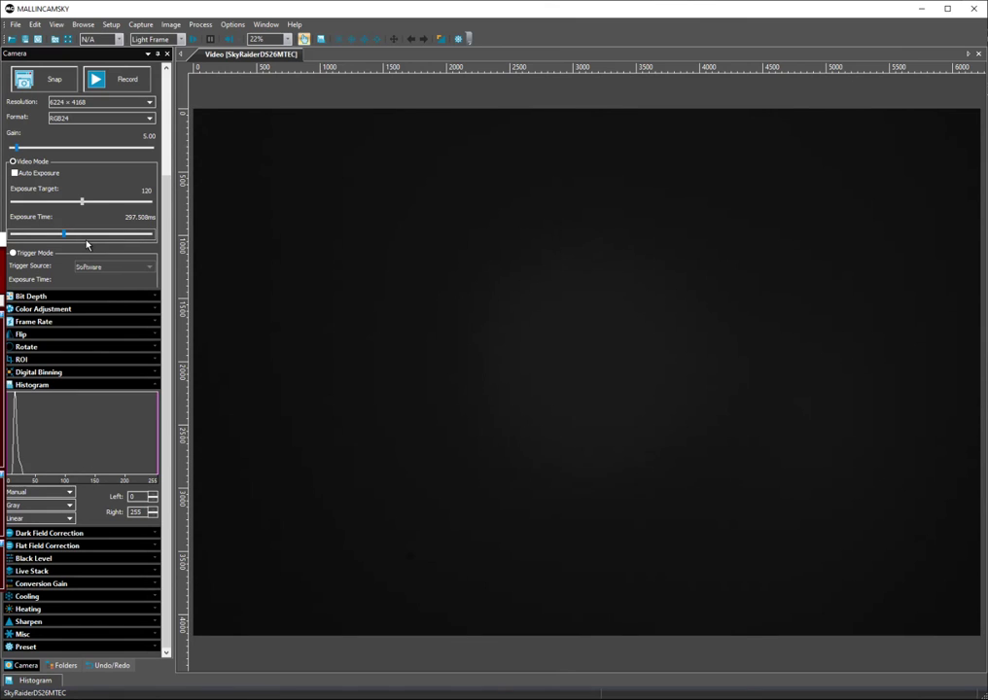
left_click(147, 222)
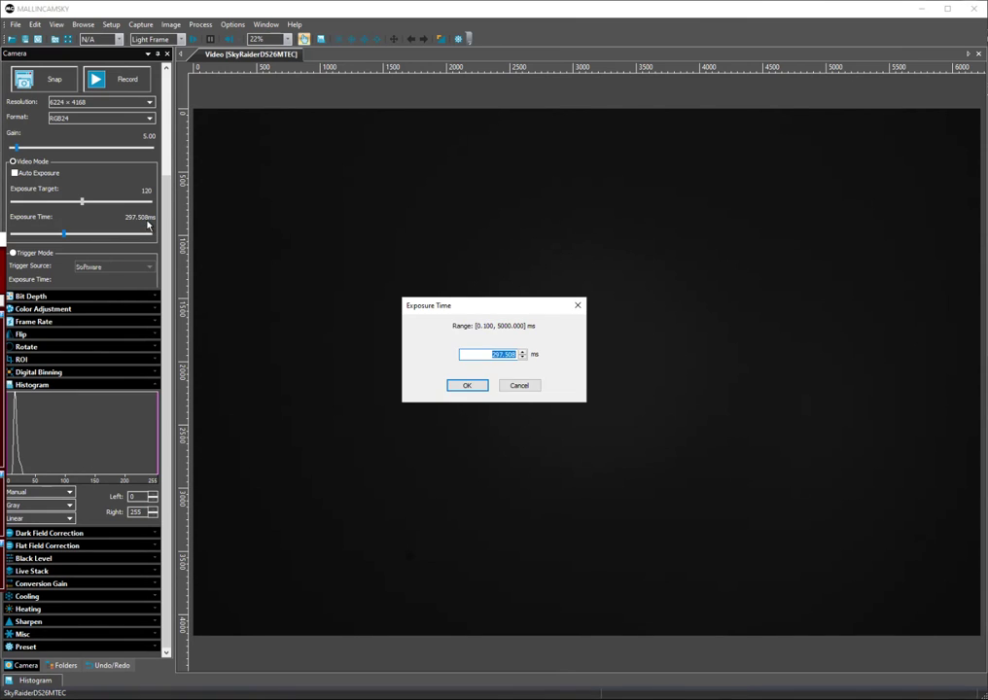
key("BackSpace")
type("300")
key("Return")
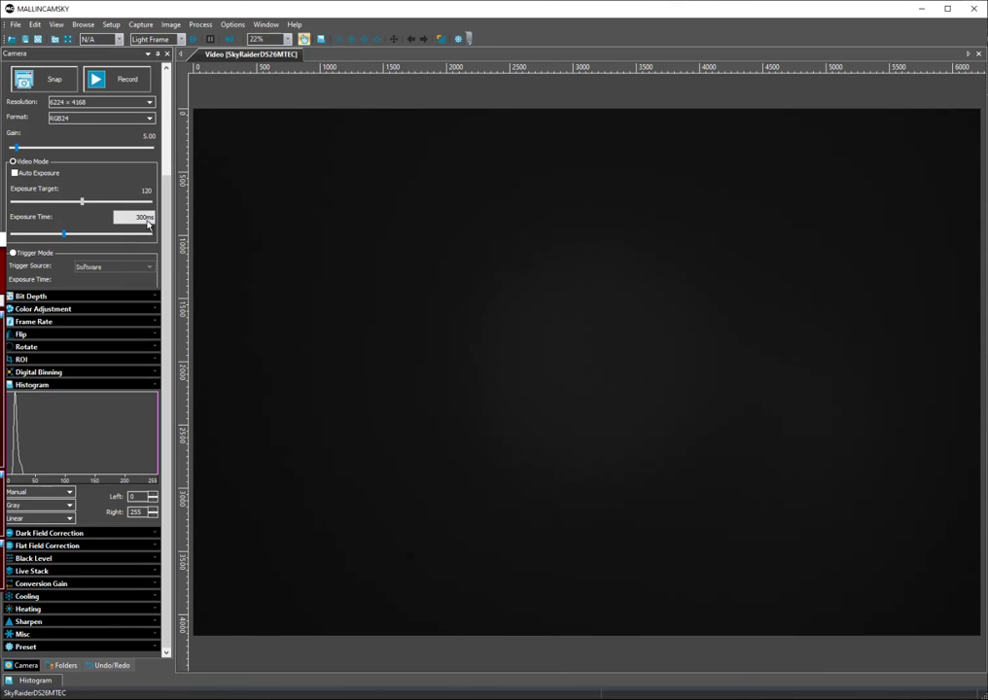
- Set the exposure time to exactly 500 ms
left_click(144, 218)
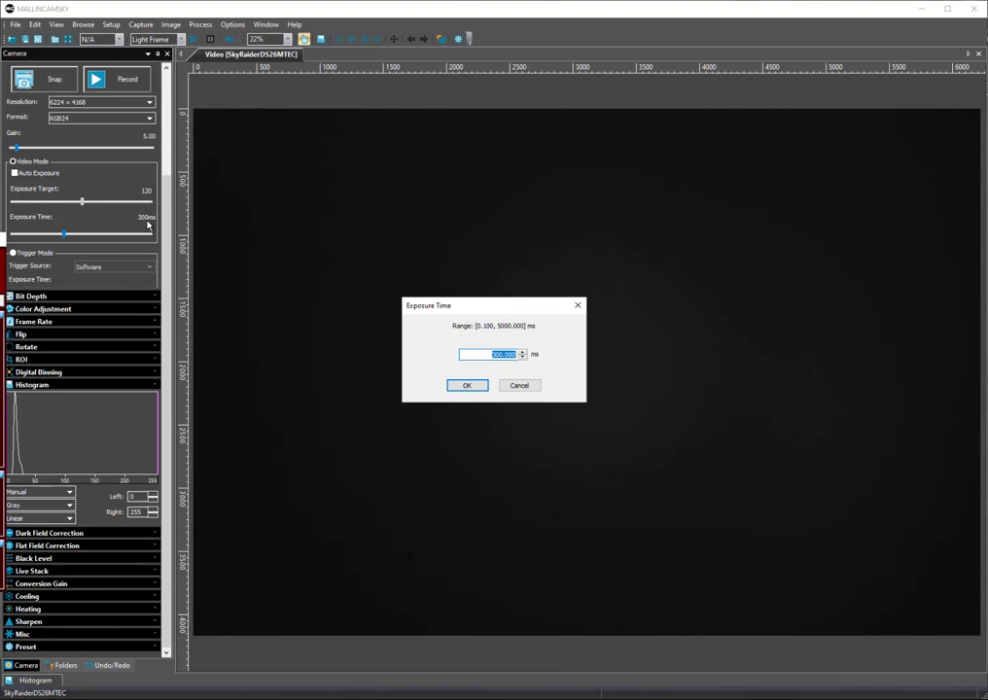
type("500")
key("Return")
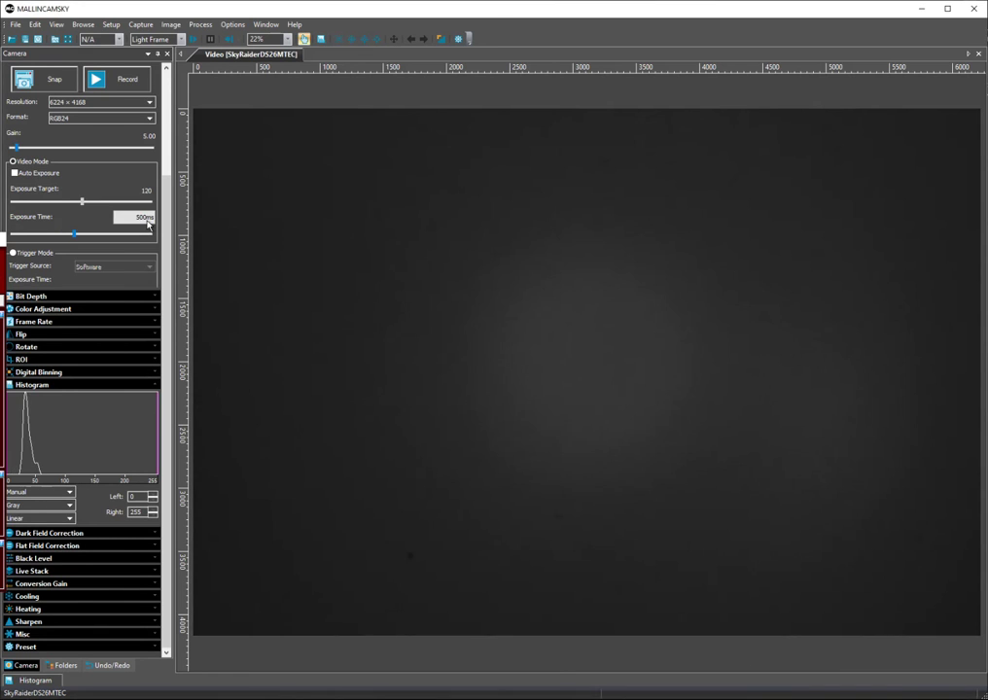